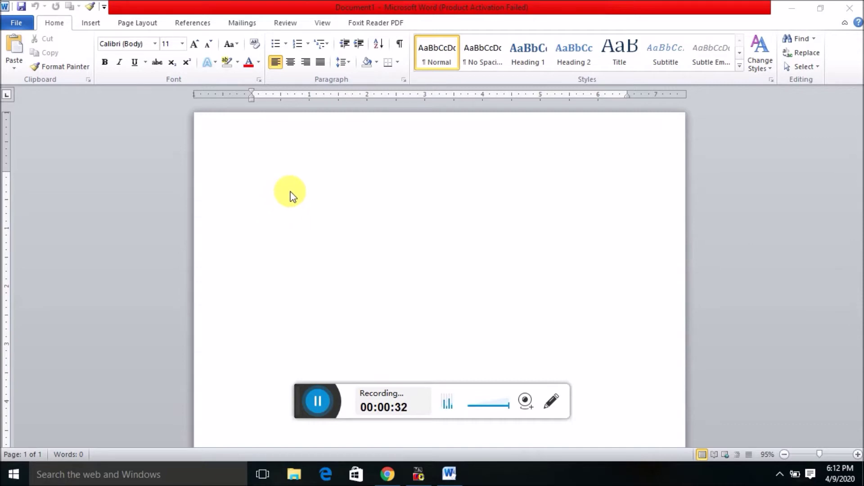
Type 'chapter 1', 'chapter2' and 'chapter 3' on three separate lines at the top of the page.
{"action": "left_click", "coordinate": [288, 194]}
{"action": "type", "text": "cha"}
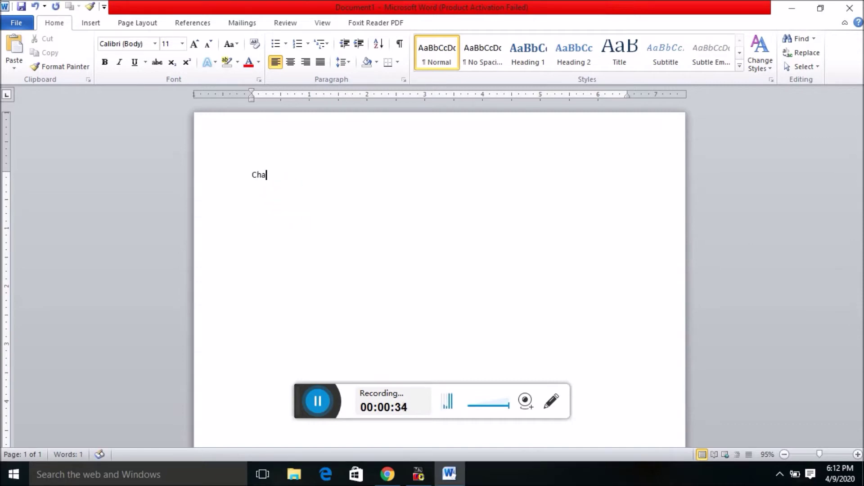
{"action": "type", "text": "pter 1"}
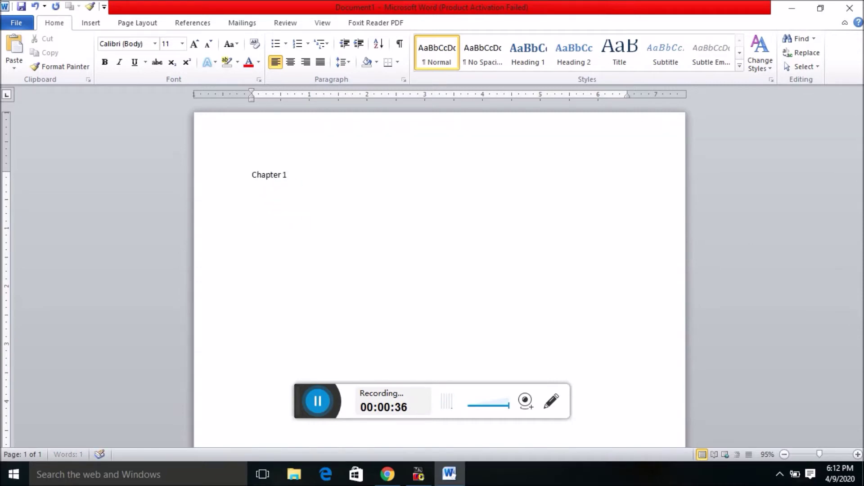
{"action": "key", "text": "Return"}
{"action": "type", "text": "chapter2"}
{"action": "key", "text": "Return"}
{"action": "type", "text": "chapter "}
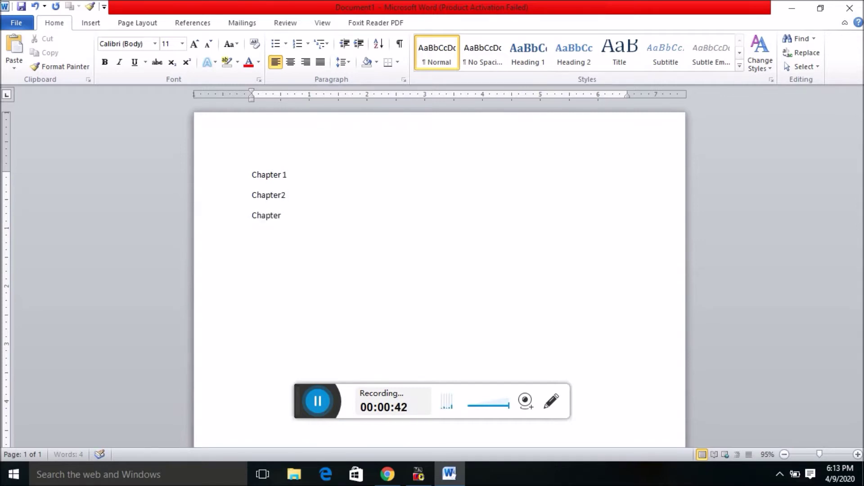
{"action": "type", "text": "3"}
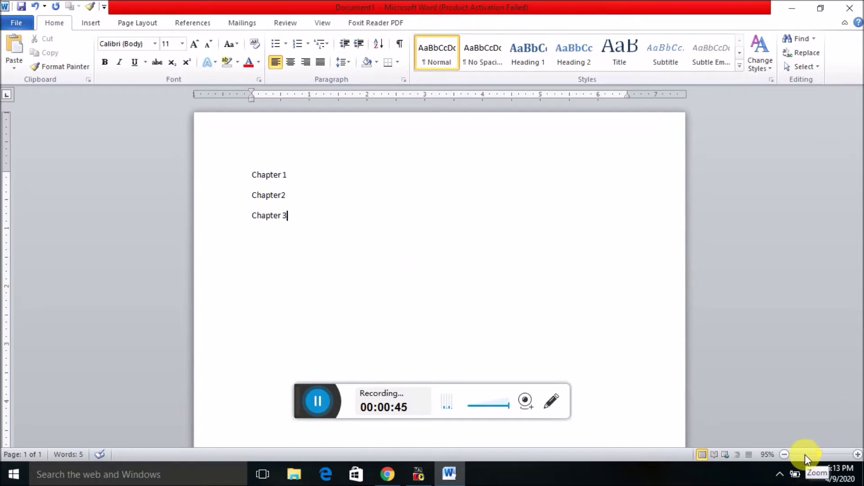
{"action": "left_click", "coordinate": [805, 455]}
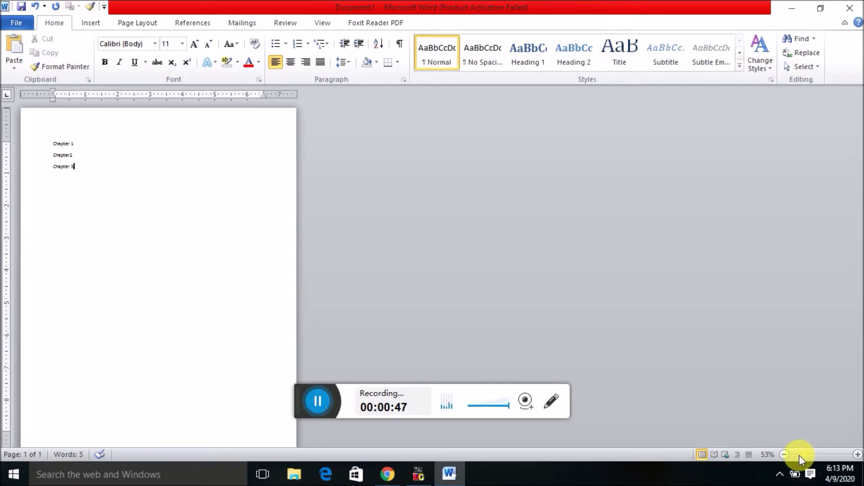
Zoom out to view the whole page, then zoom back in and return to the Chapter 1 line.
{"action": "left_click", "coordinate": [796, 455]}
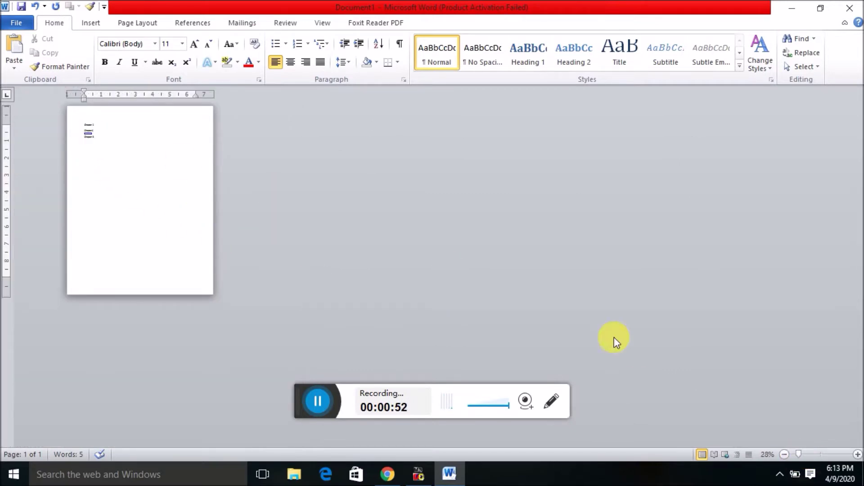
{"action": "left_click", "coordinate": [808, 454]}
{"action": "key", "text": "Up"}
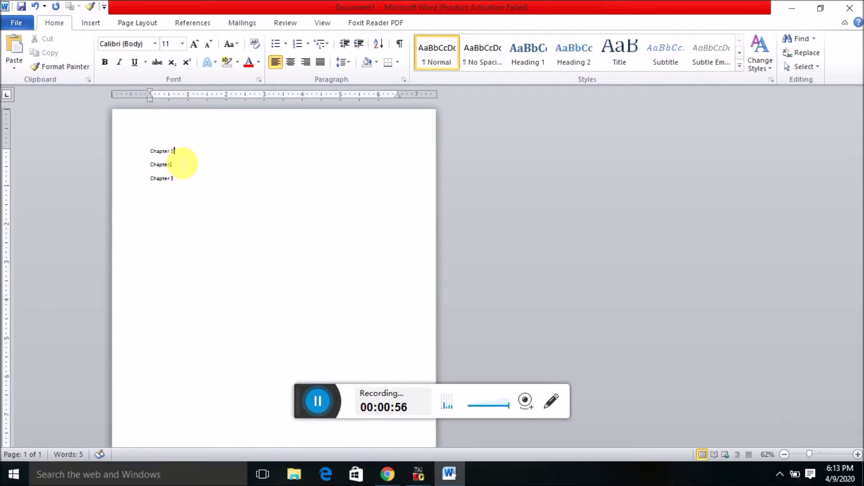
Insert page breaks before Chapter 1, Chapter2 and Chapter 3, leaving page 1 blank.
{"action": "left_click", "coordinate": [93, 18]}
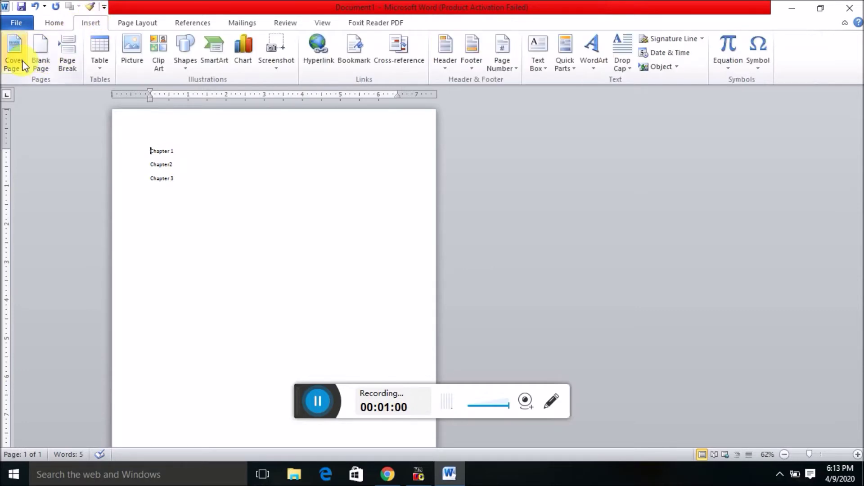
{"action": "left_click", "coordinate": [64, 66]}
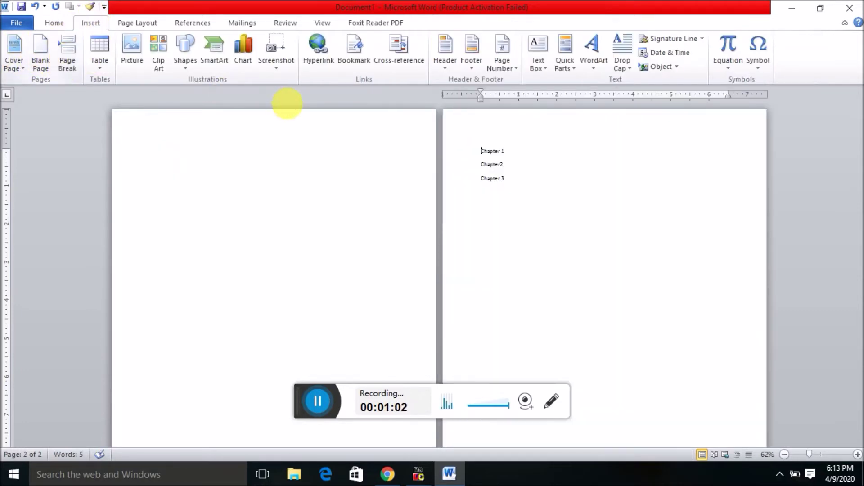
{"action": "left_click", "coordinate": [479, 131]}
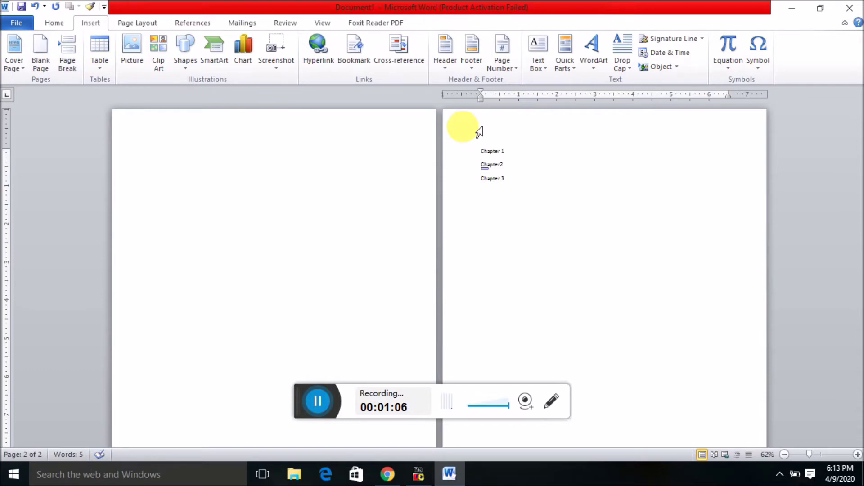
{"action": "left_click", "coordinate": [70, 63]}
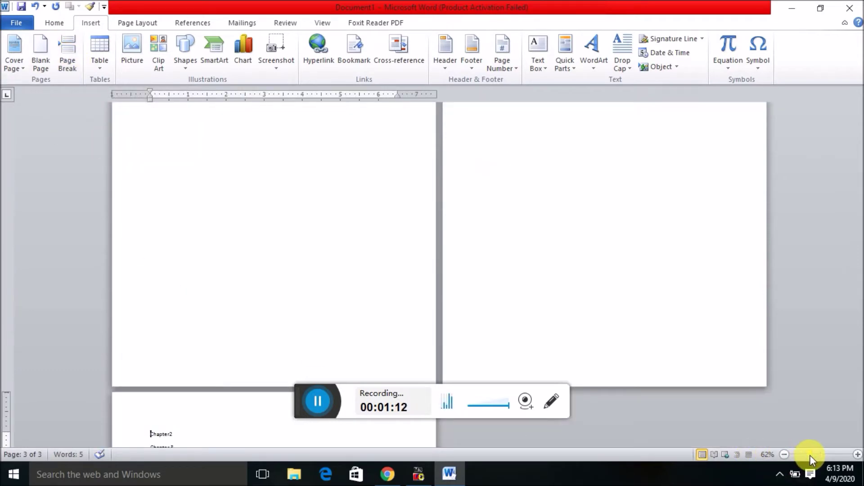
{"action": "key", "text": "Down"}
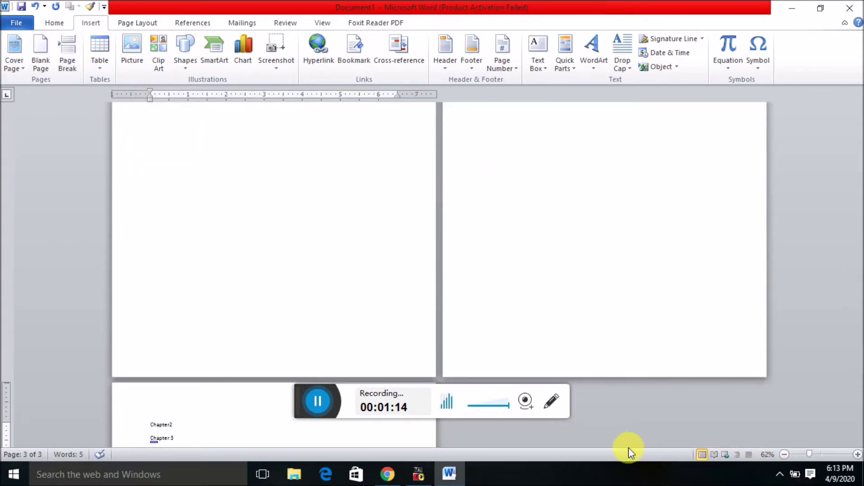
{"action": "left_click", "coordinate": [72, 65]}
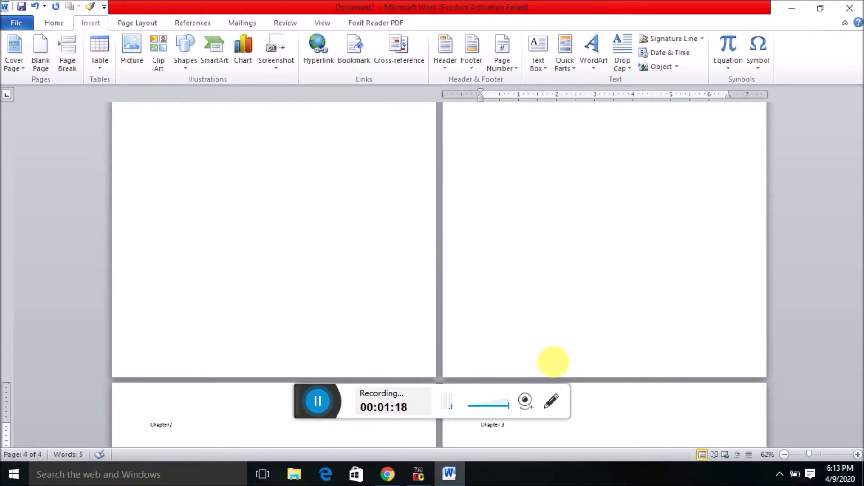
Zoom out to about 30% and check each of the four pages.
{"action": "left_click", "coordinate": [797, 455]}
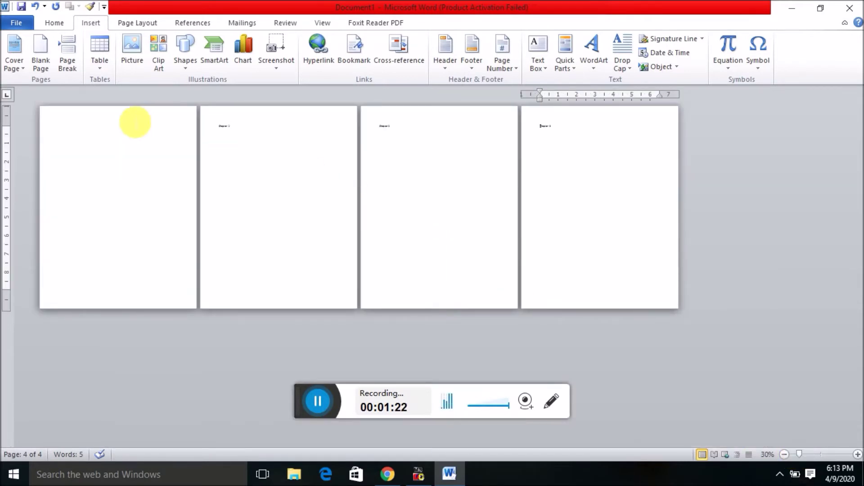
{"action": "left_click", "coordinate": [95, 128]}
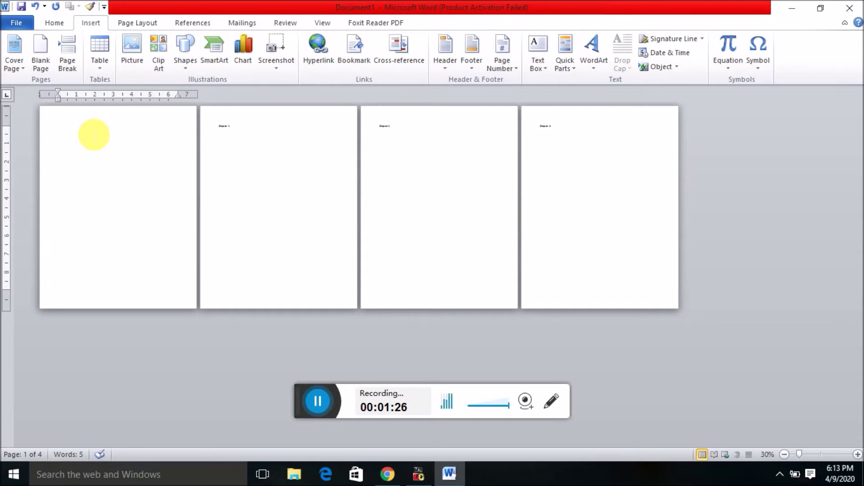
{"action": "left_click", "coordinate": [242, 133]}
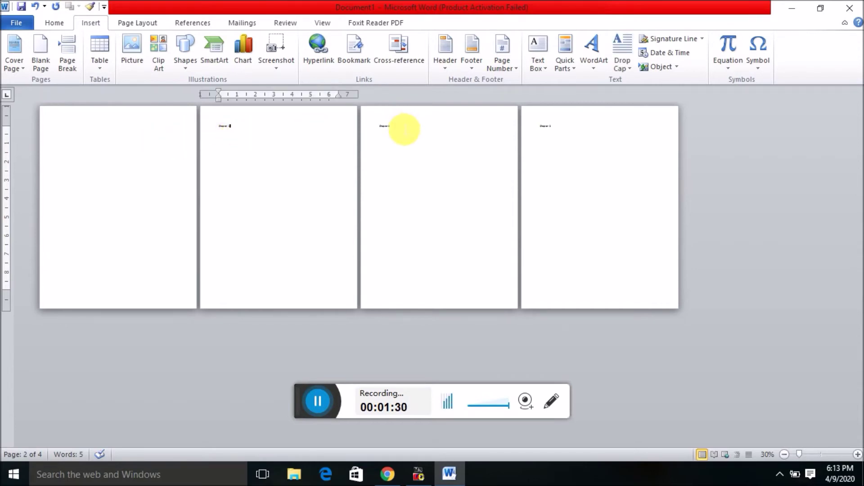
{"action": "left_click", "coordinate": [404, 129]}
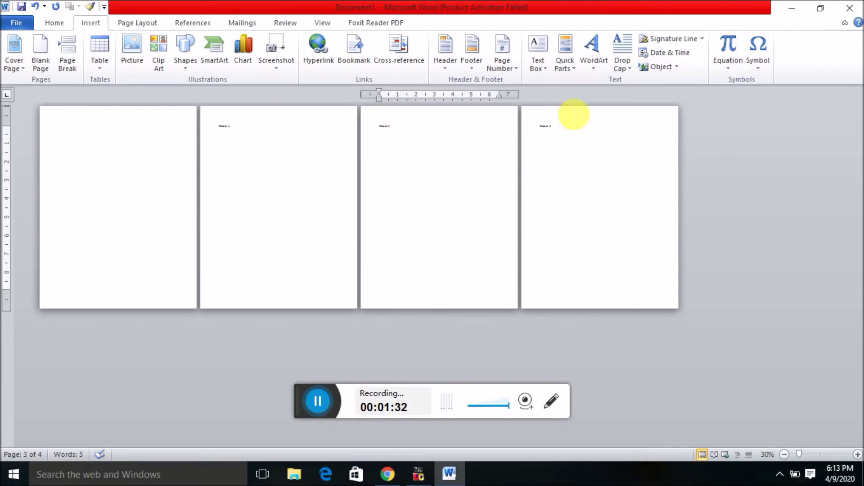
{"action": "left_click", "coordinate": [569, 124]}
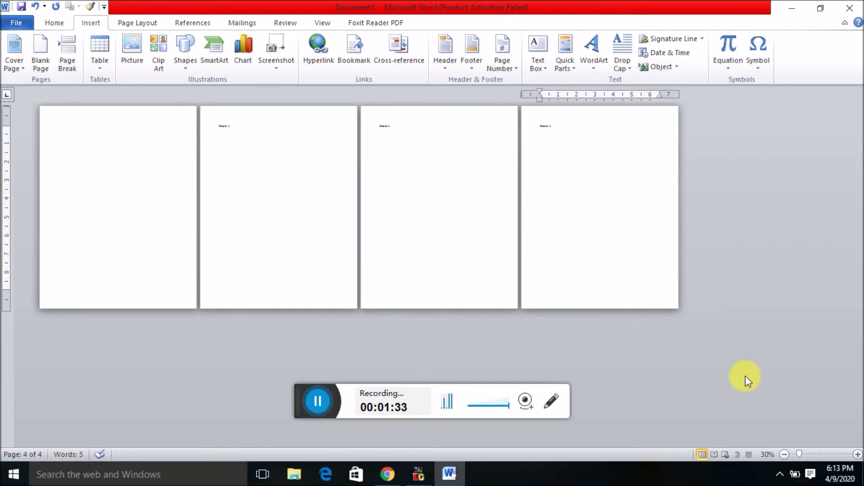
Apply the Heading 1 style to the Chapter 1 line on page 2.
{"action": "left_click", "coordinate": [812, 455]}
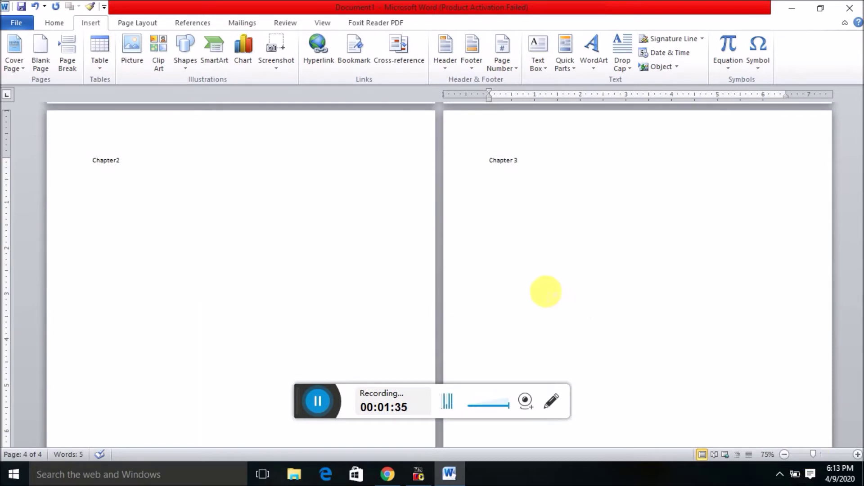
{"action": "key", "text": "Page_Up"}
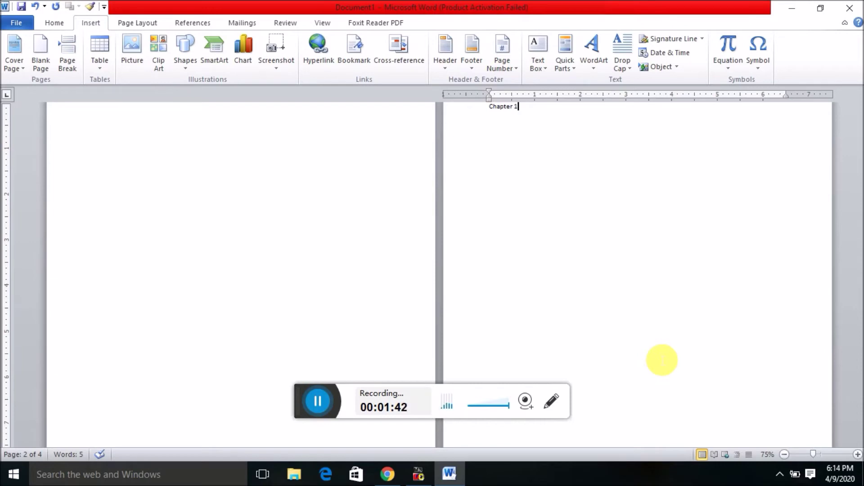
{"action": "key", "text": "shift+Home"}
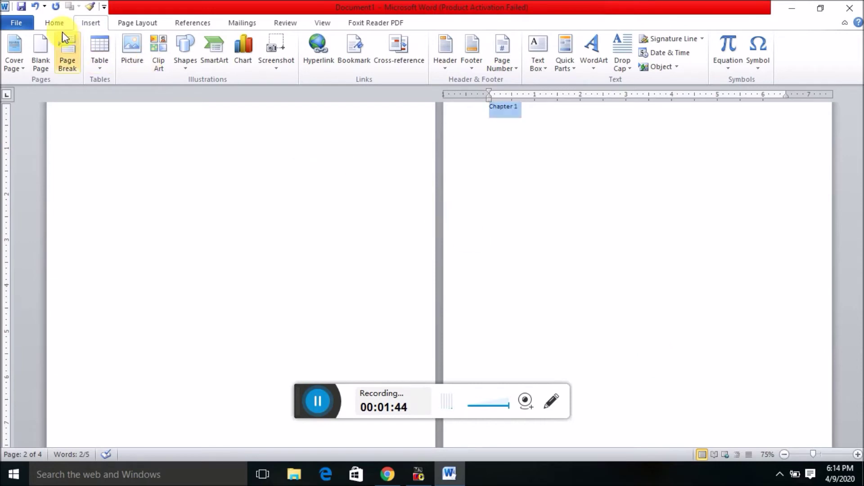
{"action": "left_click", "coordinate": [52, 23]}
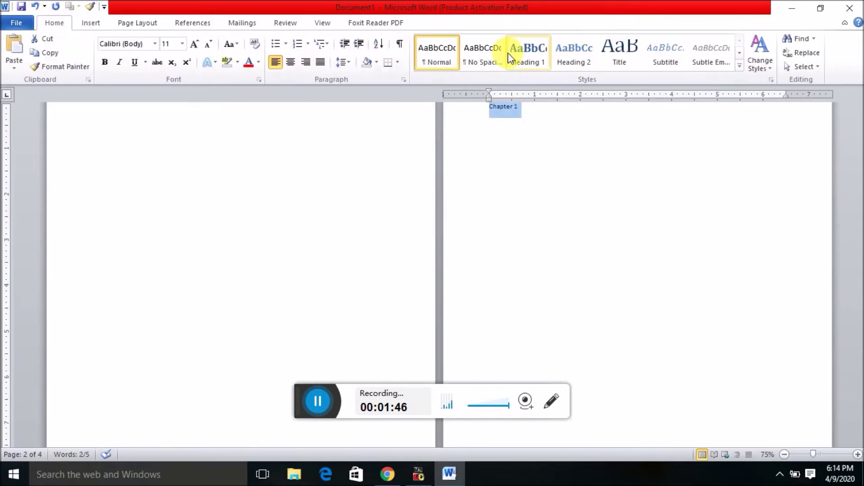
{"action": "left_click", "coordinate": [540, 60]}
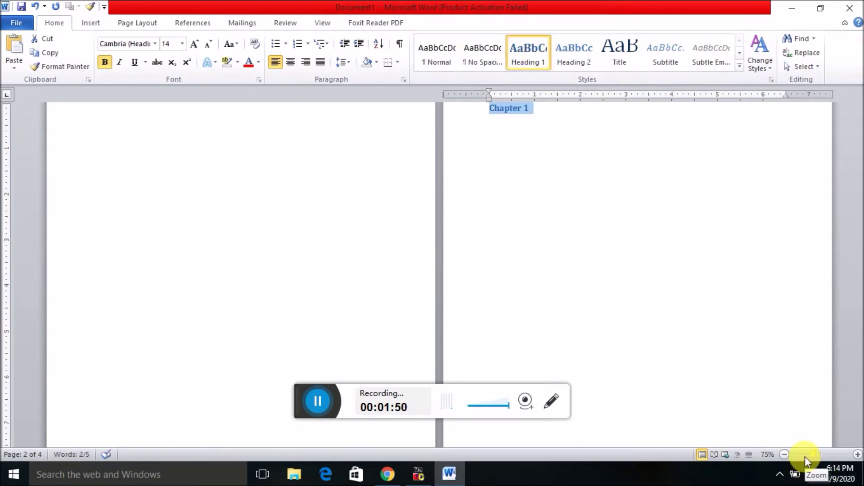
Apply Heading 1 to the Chapter2 line on page 3 and the Chapter 3 line on page 4.
{"action": "left_click_drag", "start_coordinate": [813, 455], "coordinate": [807, 455]}
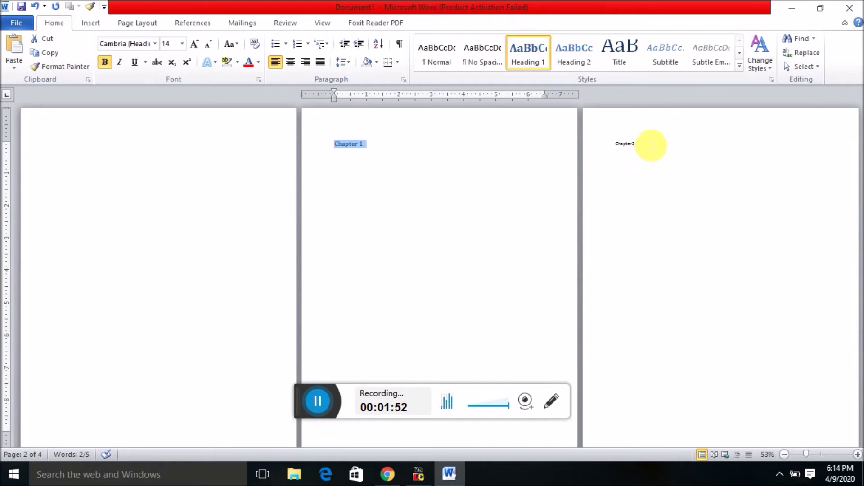
{"action": "left_click", "coordinate": [651, 145]}
{"action": "double_click", "coordinate": [651, 145]}
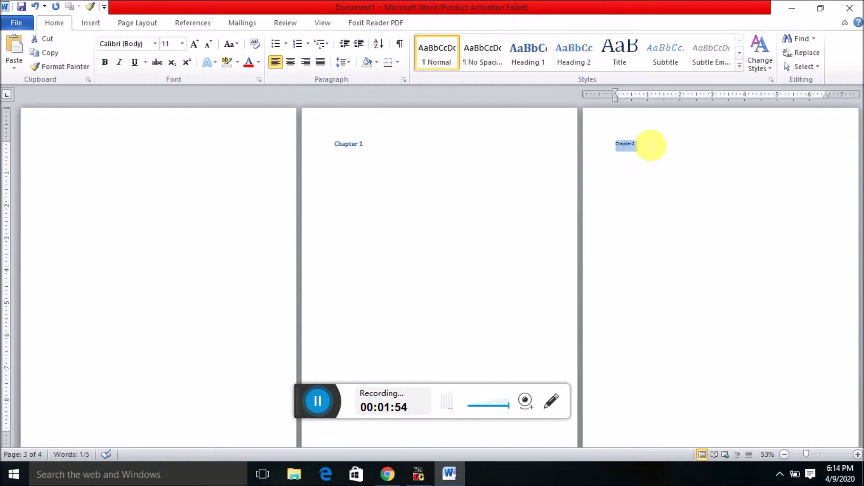
{"action": "left_click", "coordinate": [532, 48]}
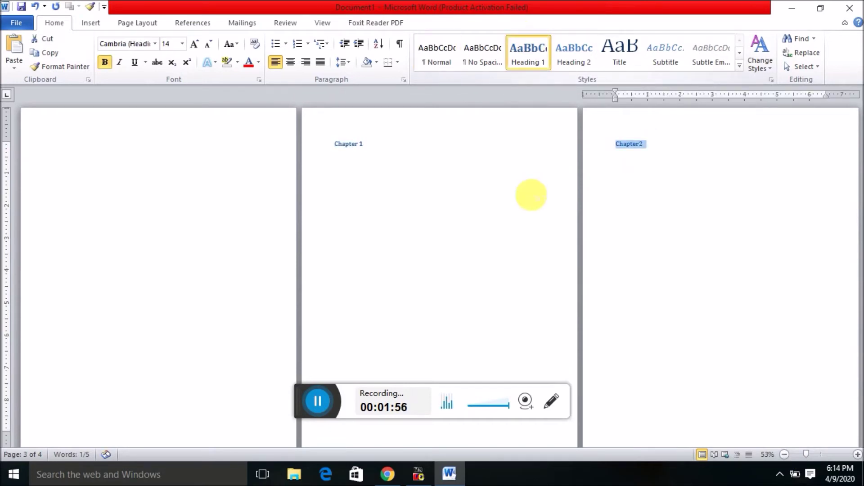
{"action": "key", "text": "ctrl+End"}
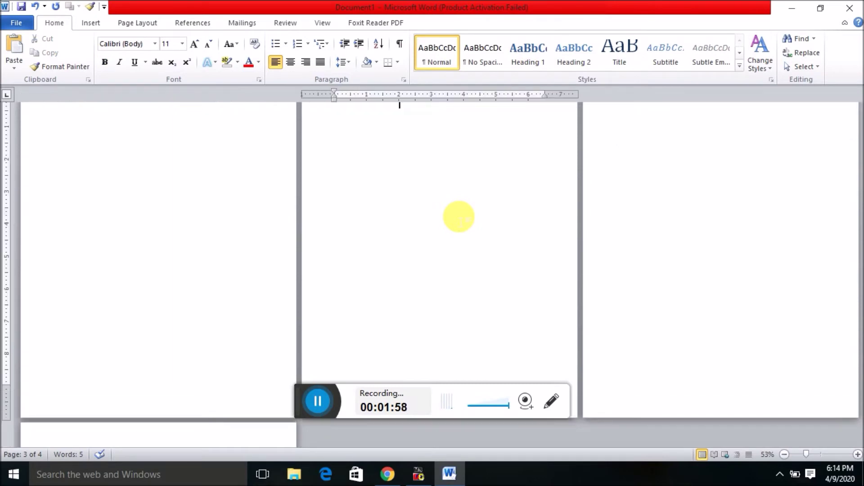
{"action": "key", "text": "shift+Home"}
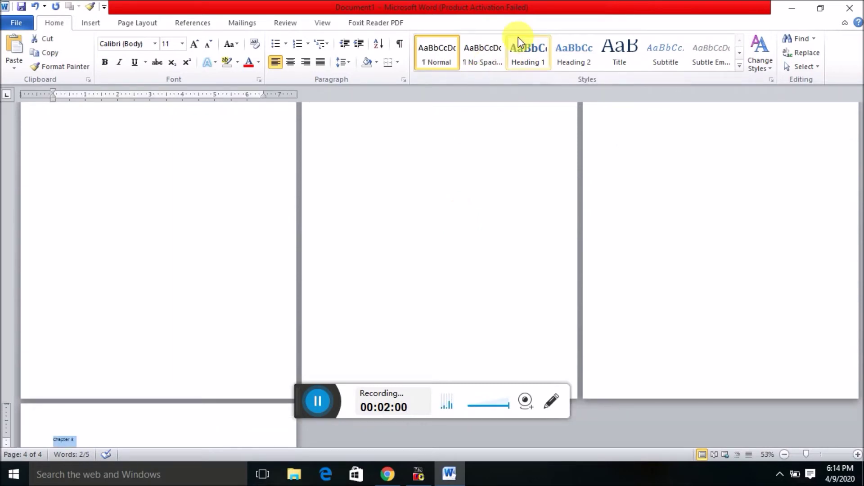
{"action": "left_click", "coordinate": [526, 47]}
{"action": "left_click", "coordinate": [435, 145]}
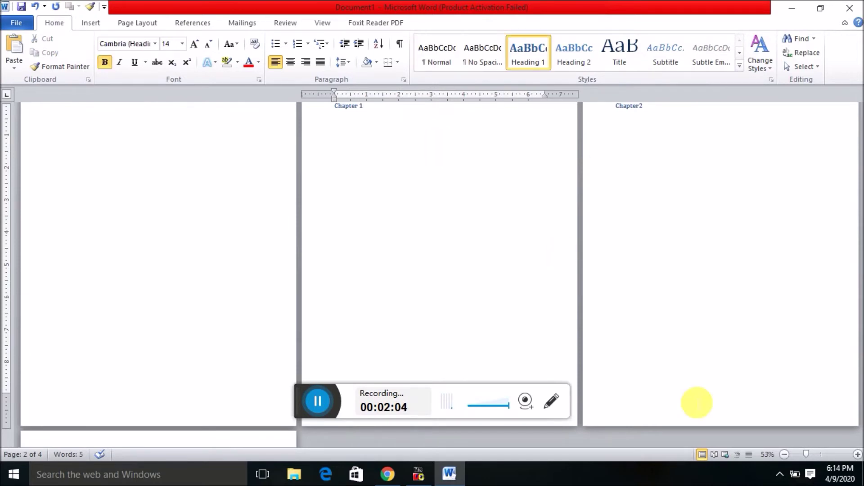
Insert an Automatic Table 1 table of contents at the top of the blank first page.
{"action": "left_click", "coordinate": [799, 454]}
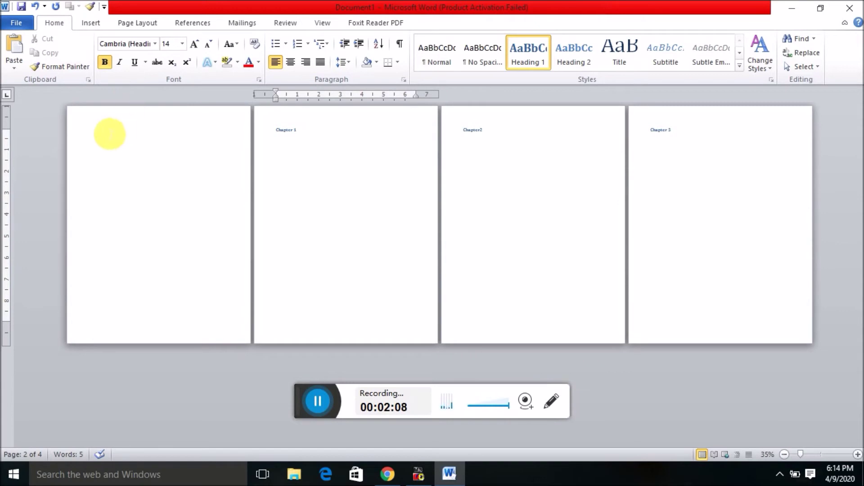
{"action": "left_click", "coordinate": [95, 139]}
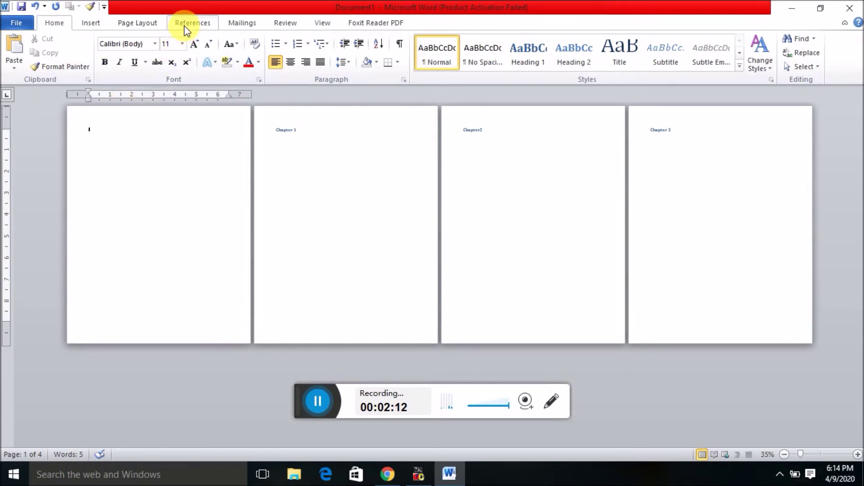
{"action": "left_click", "coordinate": [184, 25]}
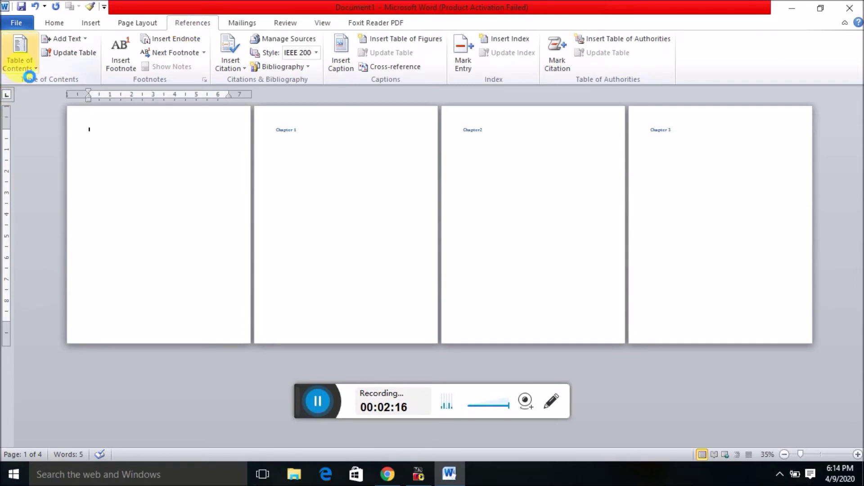
{"action": "left_click", "coordinate": [28, 76]}
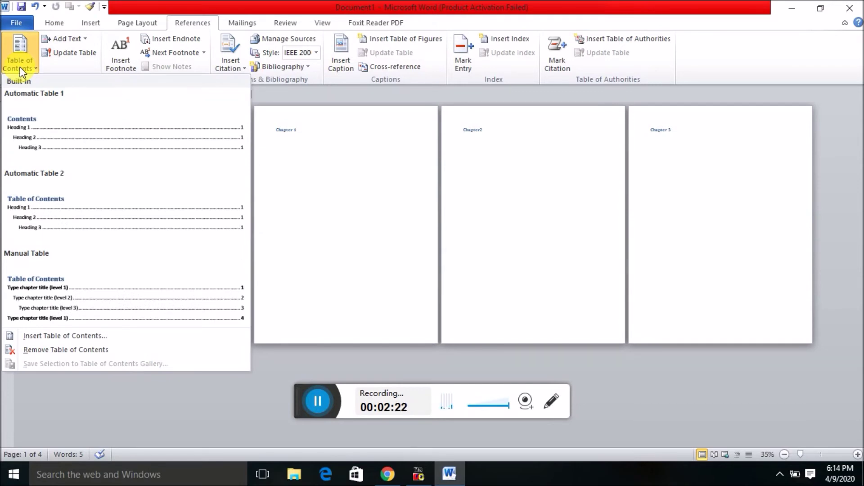
{"action": "left_click", "coordinate": [61, 120]}
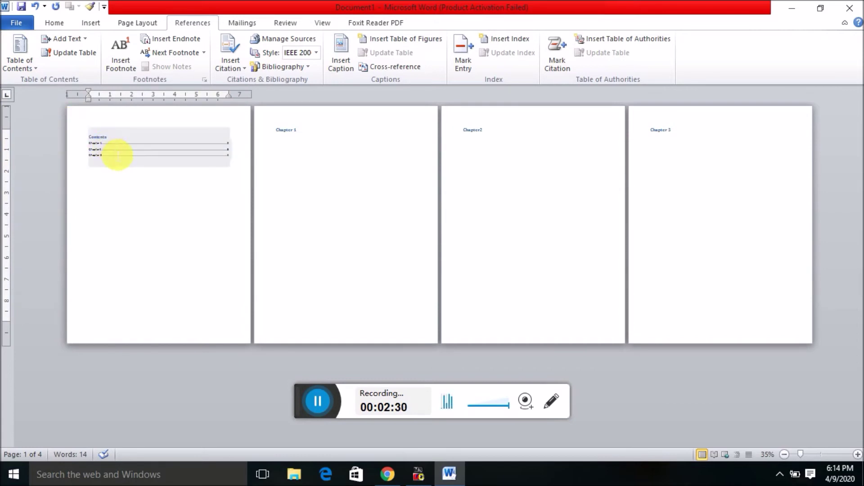
Add a new line reading 'Sub title' directly under Chapter 1 on page 2.
{"action": "left_click", "coordinate": [809, 454]}
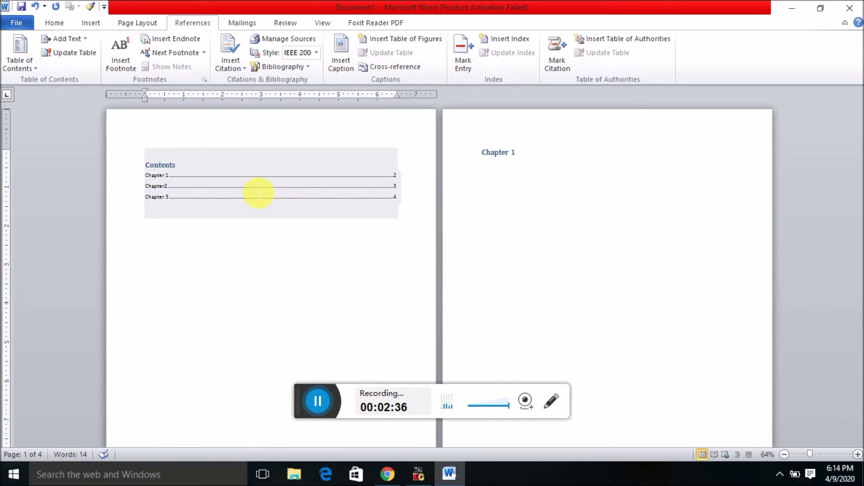
{"action": "left_click", "coordinate": [237, 187]}
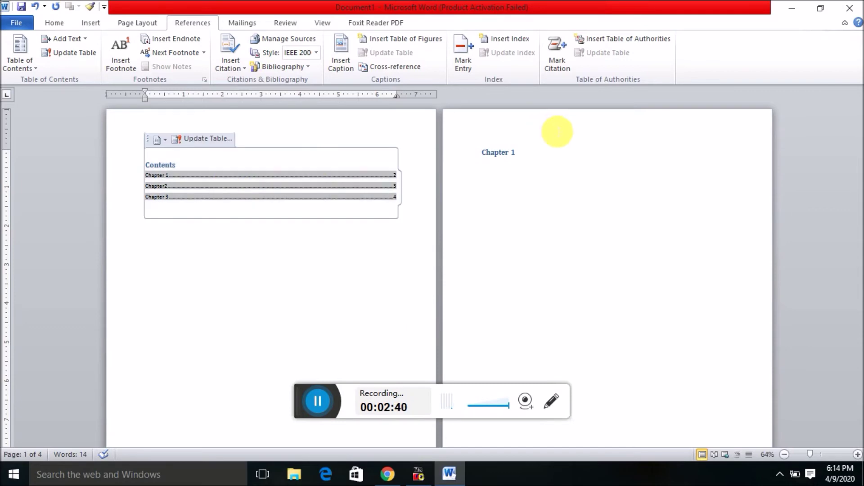
{"action": "left_click", "coordinate": [530, 154]}
{"action": "key", "text": "Return"}
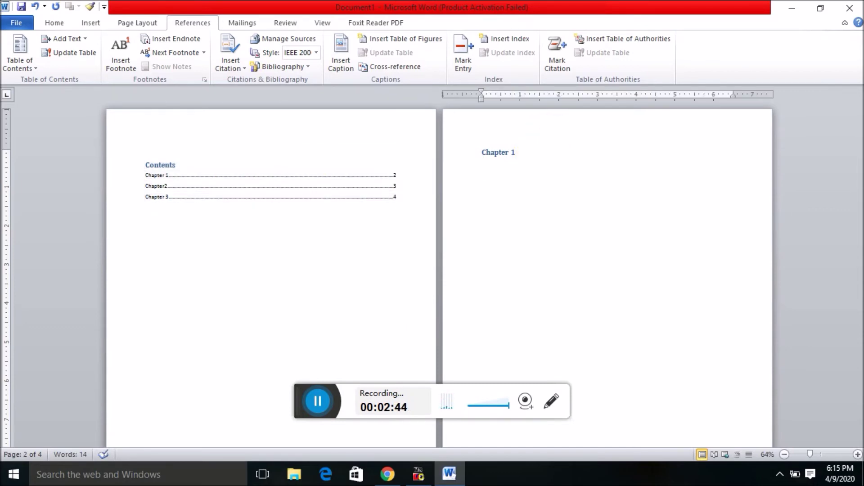
{"action": "type", "text": "ch"}
{"action": "key", "text": "BackSpace"}
{"action": "key", "text": "BackSpace"}
{"action": "key", "text": "BackSpace"}
{"action": "key", "text": "BackSpace"}
{"action": "key", "text": "BackSpace"}
{"action": "key", "text": "BackSpace"}
{"action": "key", "text": "BackSpace"}
{"action": "type", "text": "s title"}
Apply the Heading 2 style to the Sub title line.
{"action": "key", "text": "shift+Home"}
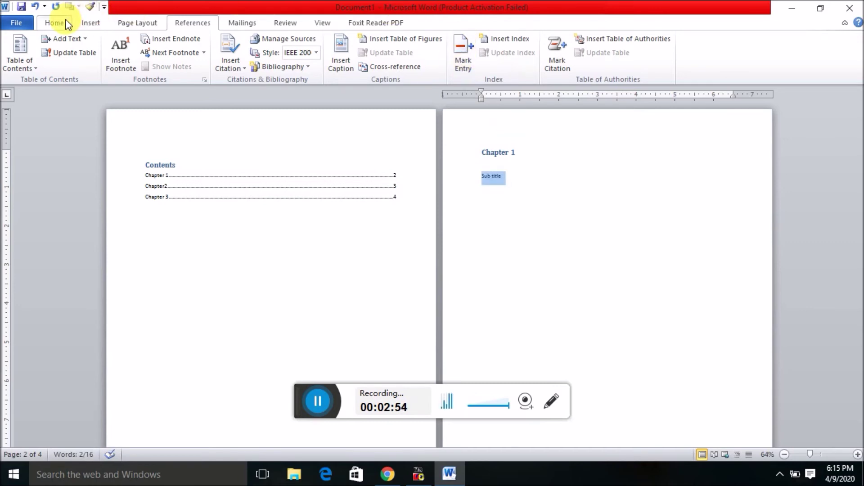
{"action": "left_click", "coordinate": [54, 23]}
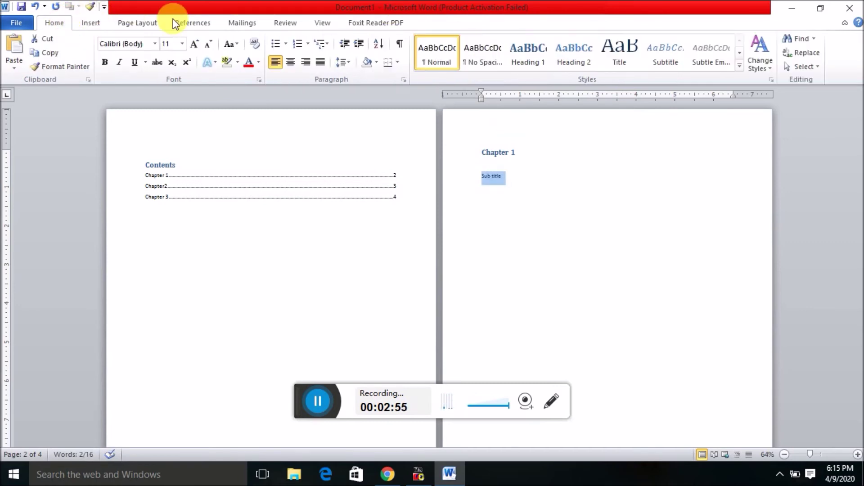
{"action": "left_click", "coordinate": [573, 47]}
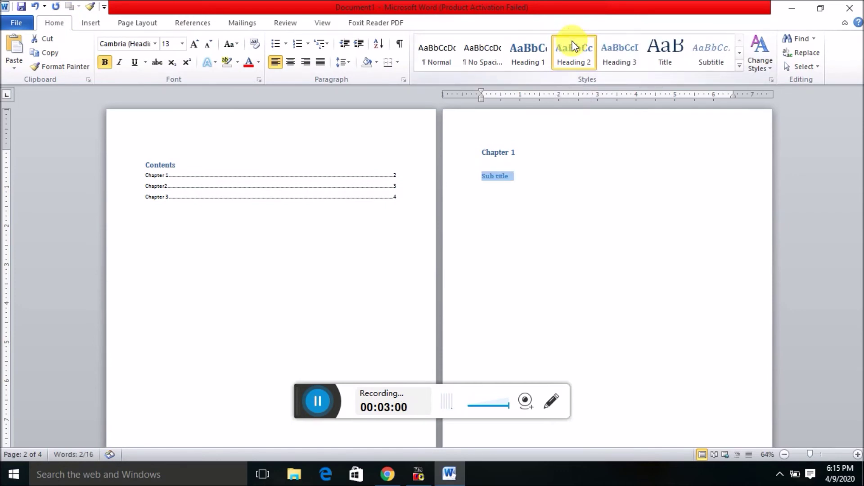
{"action": "left_click", "coordinate": [522, 179]}
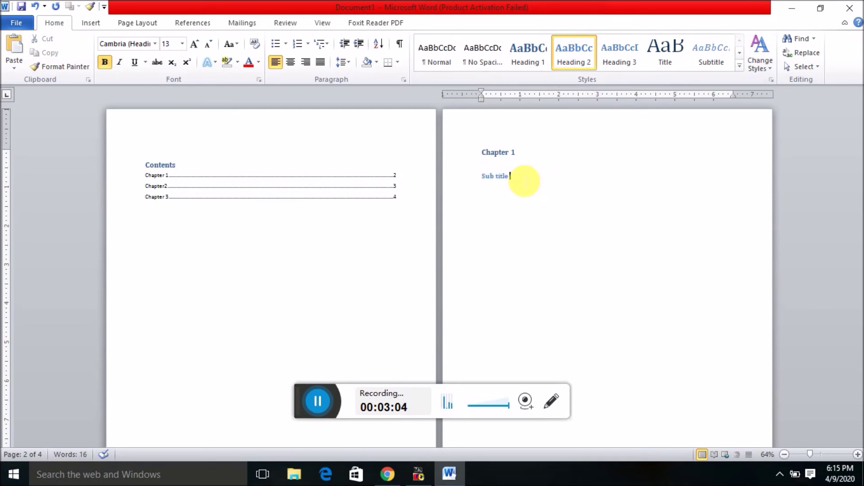
{"action": "left_click", "coordinate": [222, 193]}
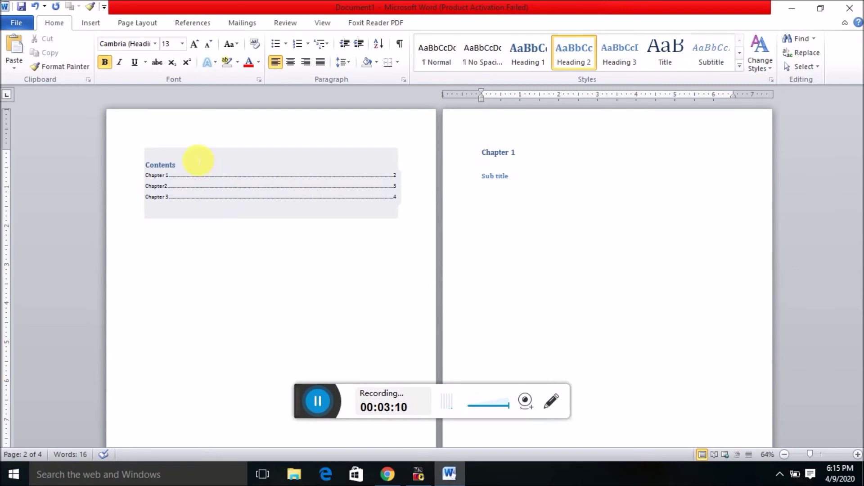
Update the entire table of contents so Sub title appears under Chapter 1 on page 2.
{"action": "left_click", "coordinate": [197, 163]}
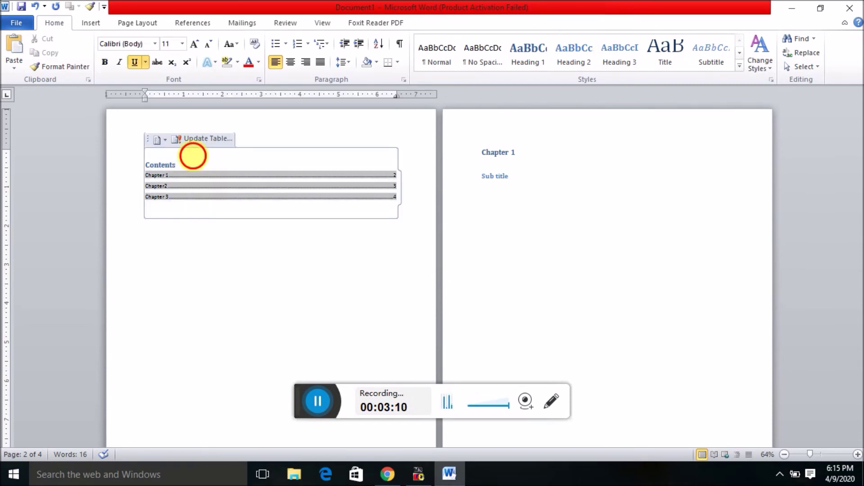
{"action": "left_click", "coordinate": [204, 141]}
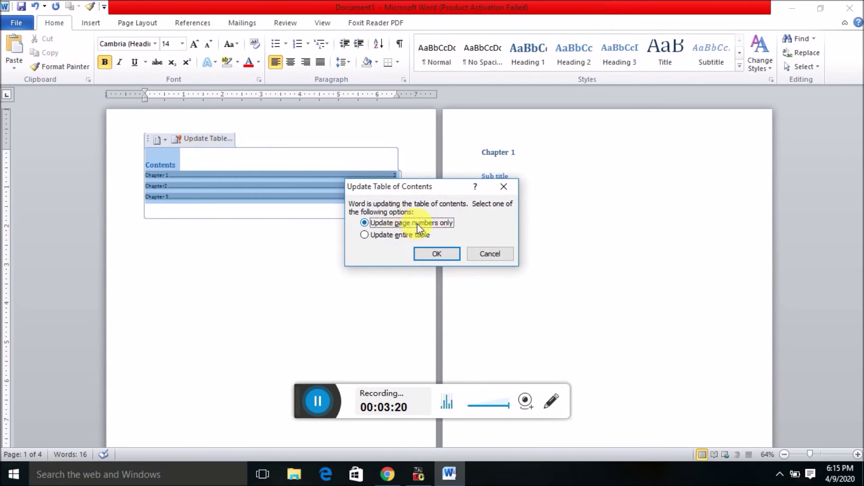
{"action": "left_click", "coordinate": [399, 236]}
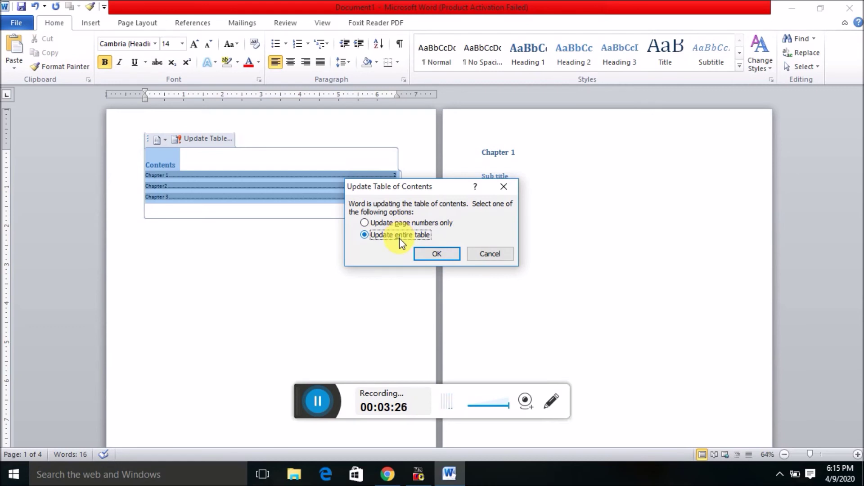
{"action": "left_click", "coordinate": [428, 256]}
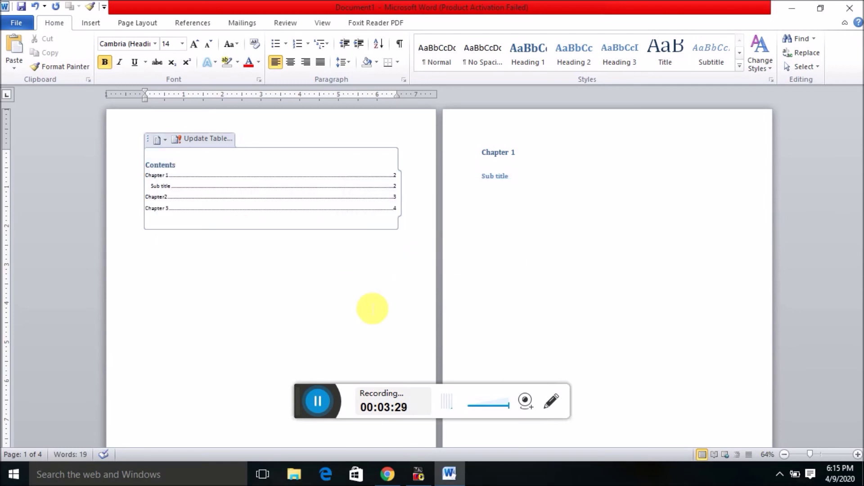
{"action": "left_click", "coordinate": [822, 455]}
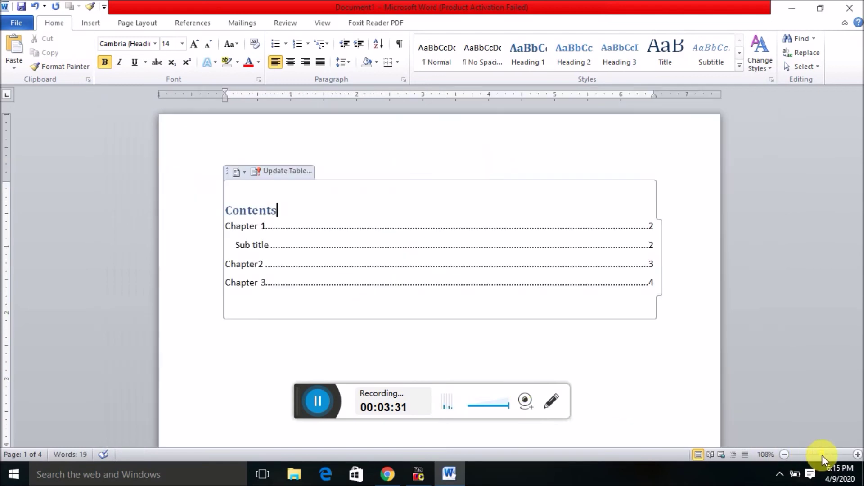
{"action": "key", "text": "Down"}
{"action": "key", "text": "Down"}
{"action": "key", "text": "Up"}
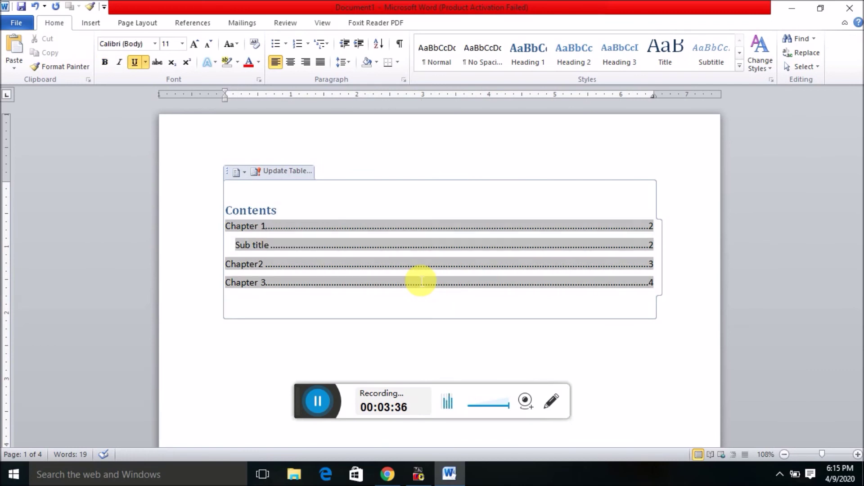
{"action": "key", "text": "Down"}
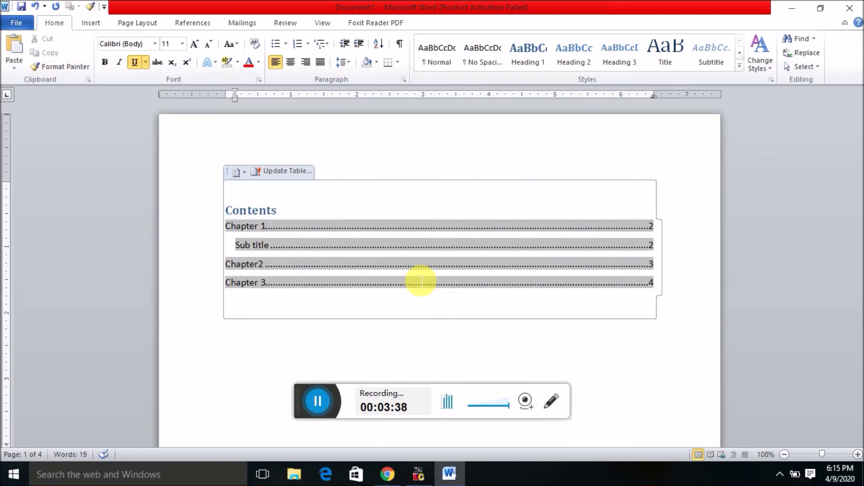